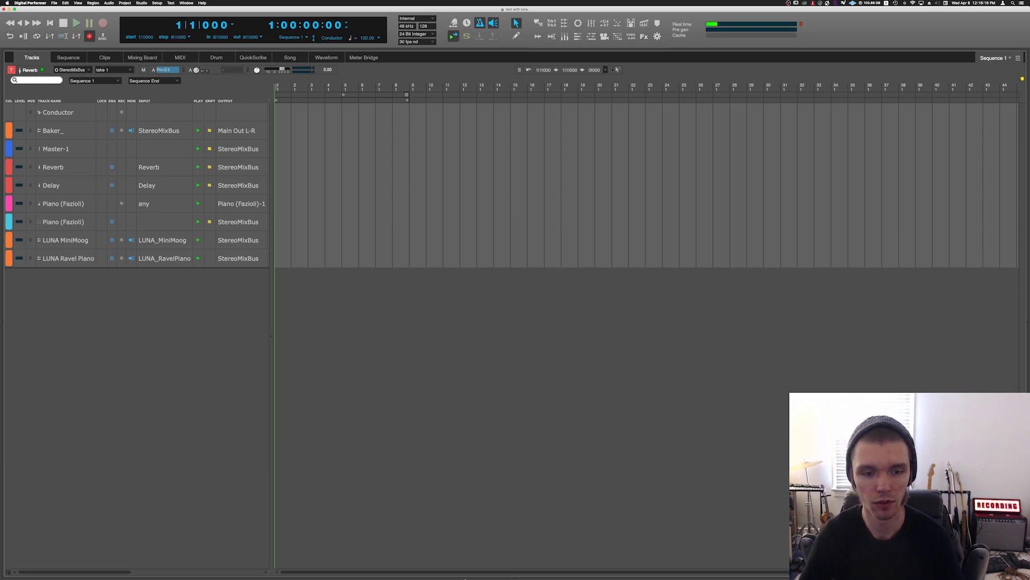
- Switch to LUNA and select the MiniMoog and Ravel Piano tracks in turn to check their virtual output routing and sound
click(720, 570)
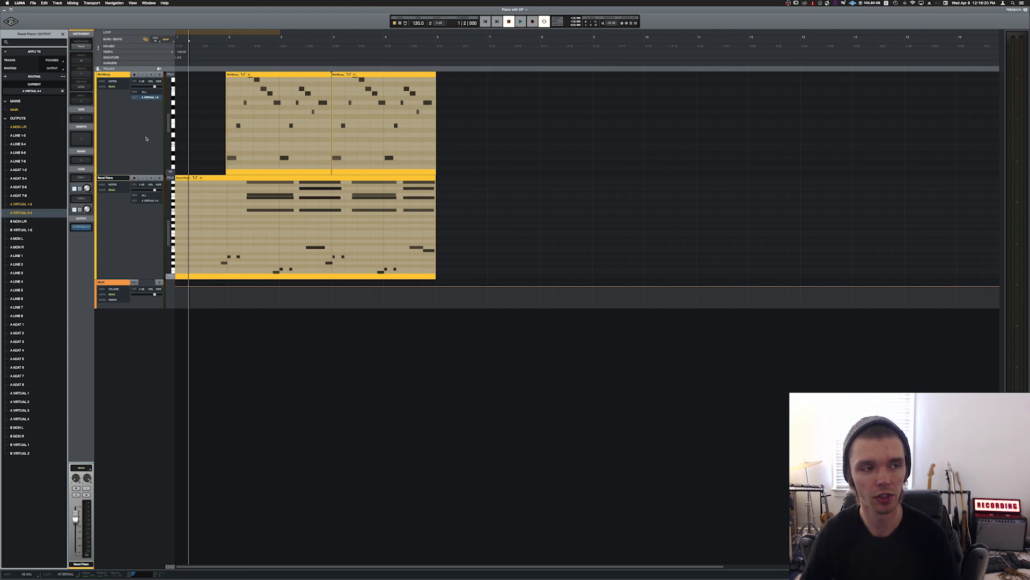
click(125, 82)
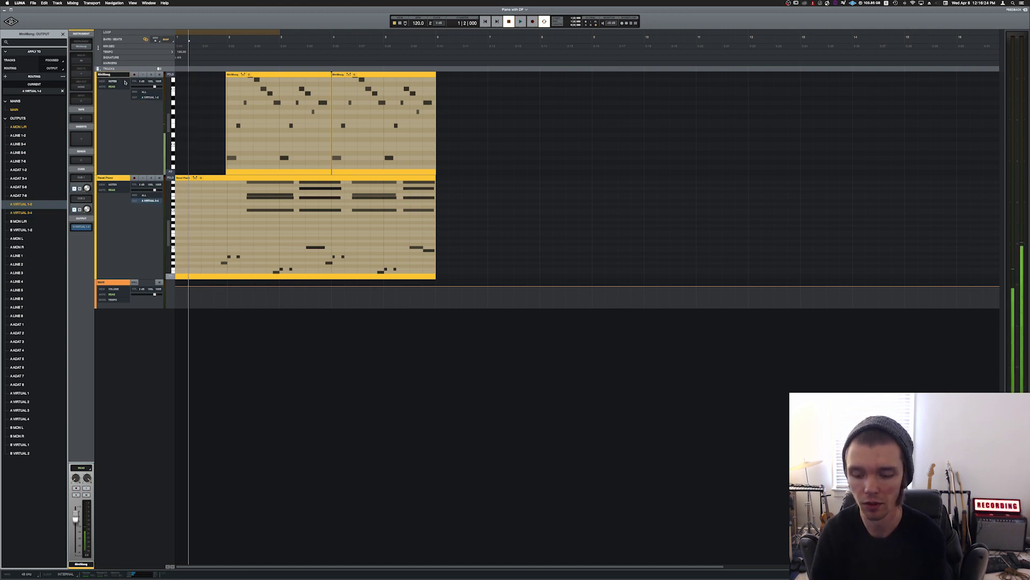
click(111, 178)
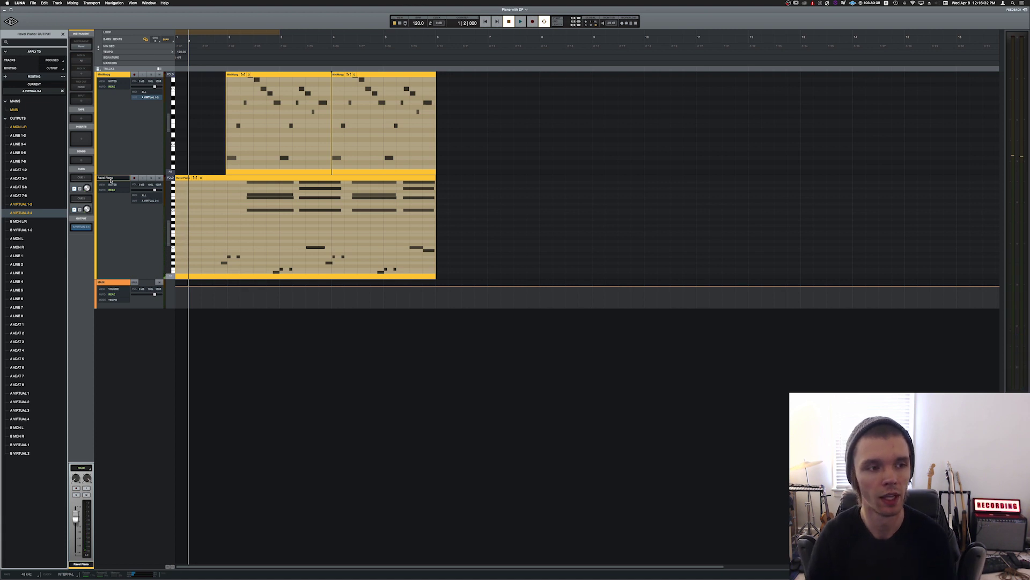
click(122, 79)
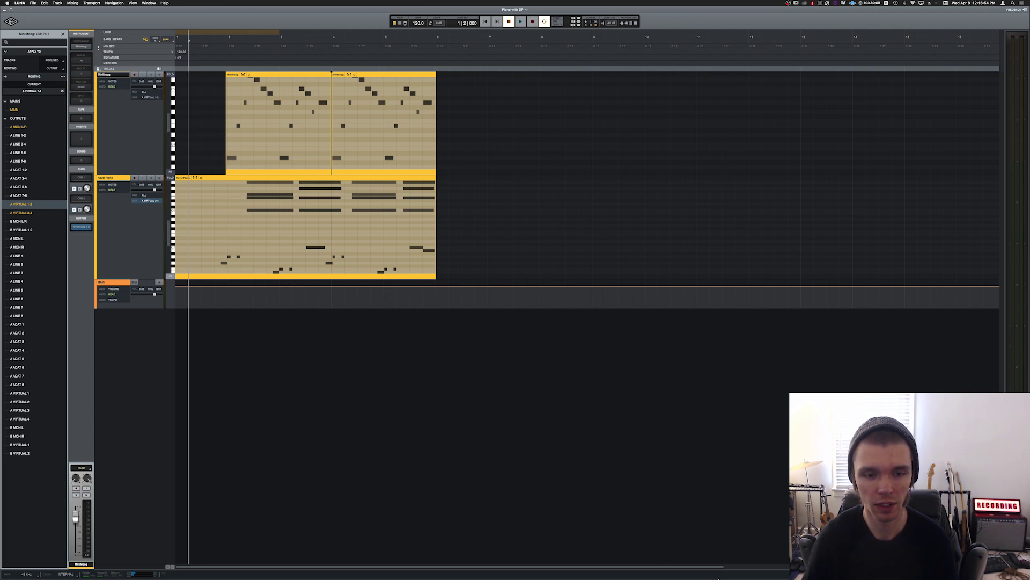
- Open UA Console and select LUNA's Ravel Piano track to check its signal on the virtual 3-4 channel
mouse_move(719, 578)
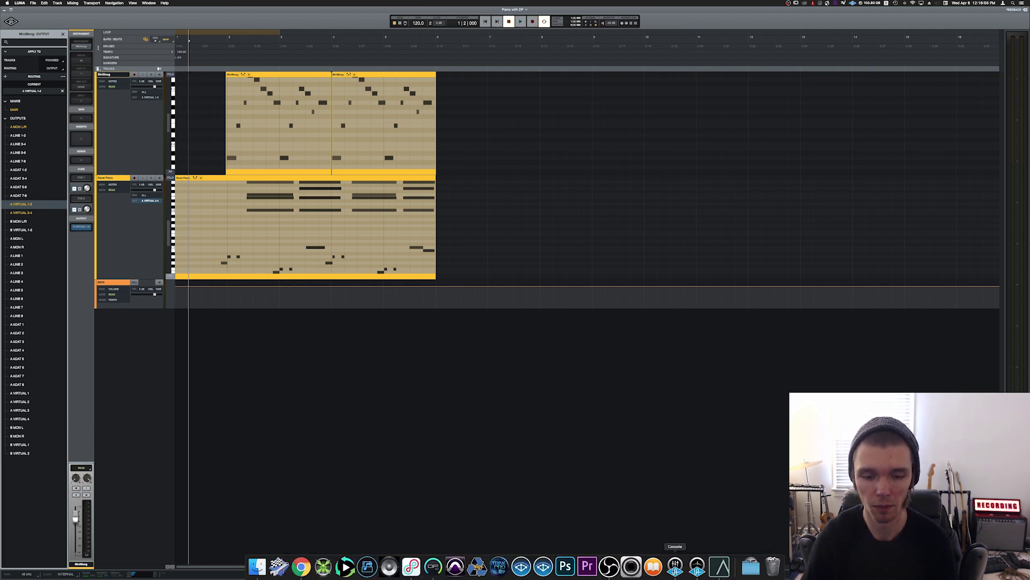
click(675, 566)
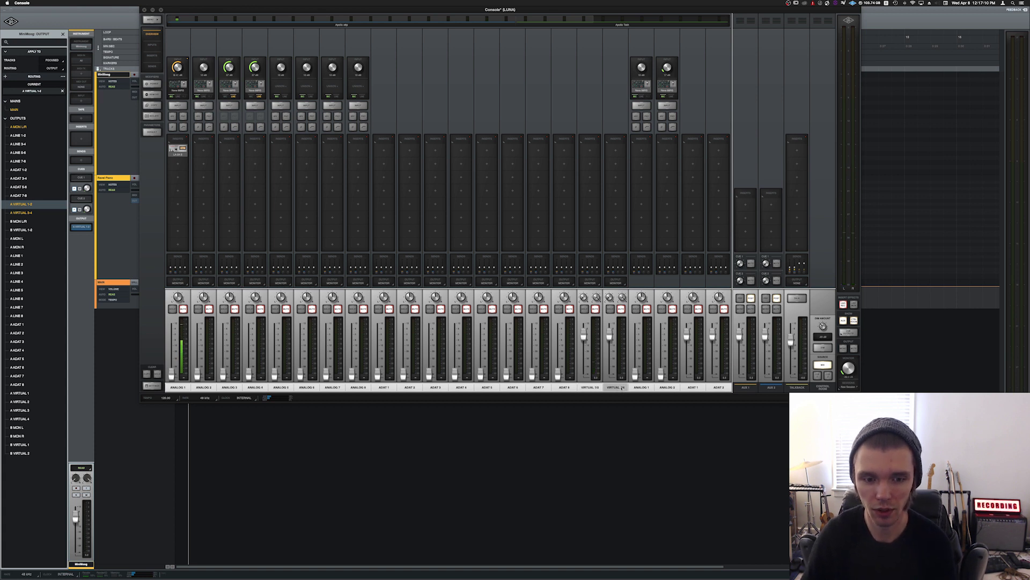
click(114, 181)
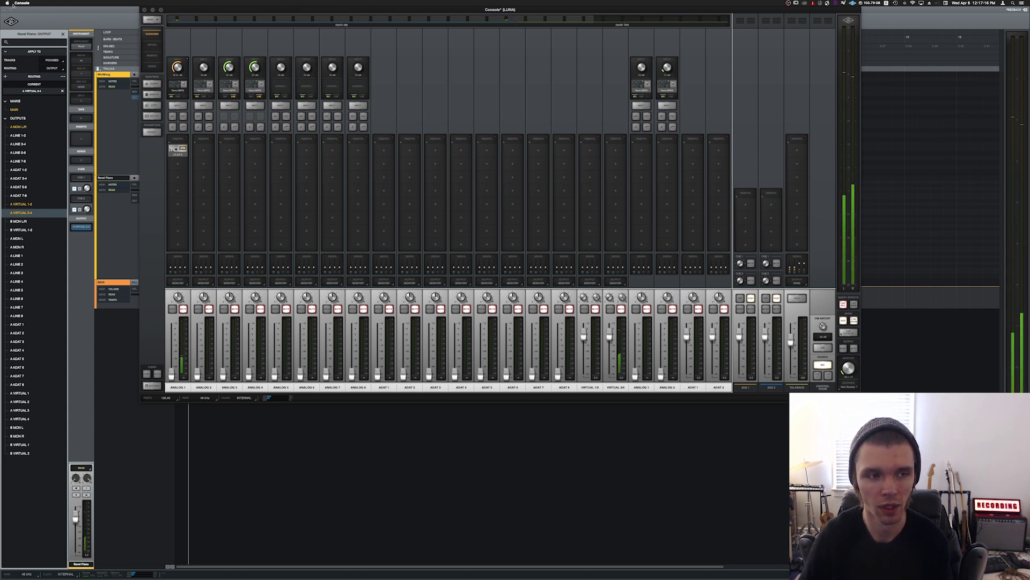
- Open the Console settings to examine how the virtual channels are numbered in the I/O matrix
click(152, 19)
click(227, 20)
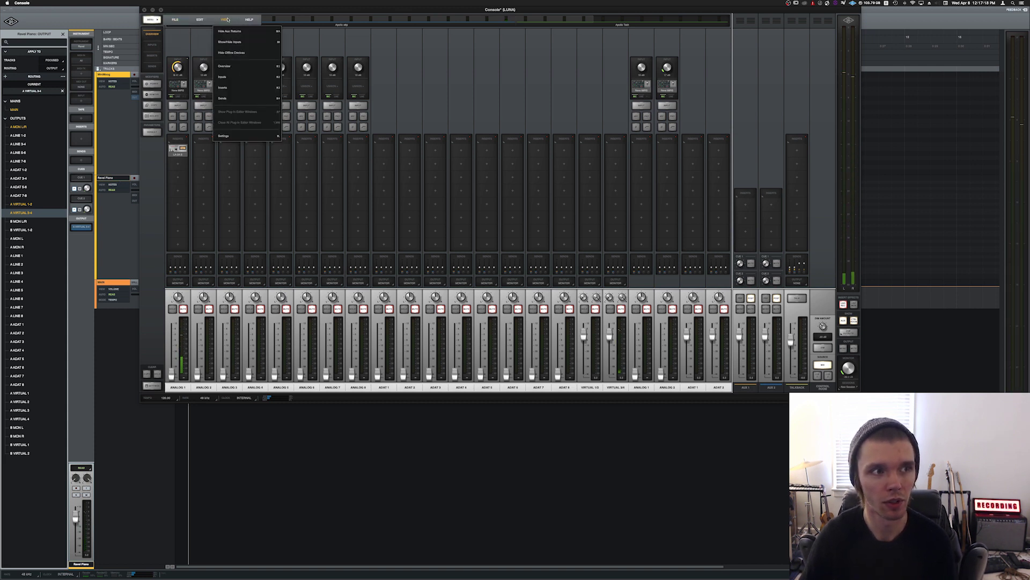
click(231, 136)
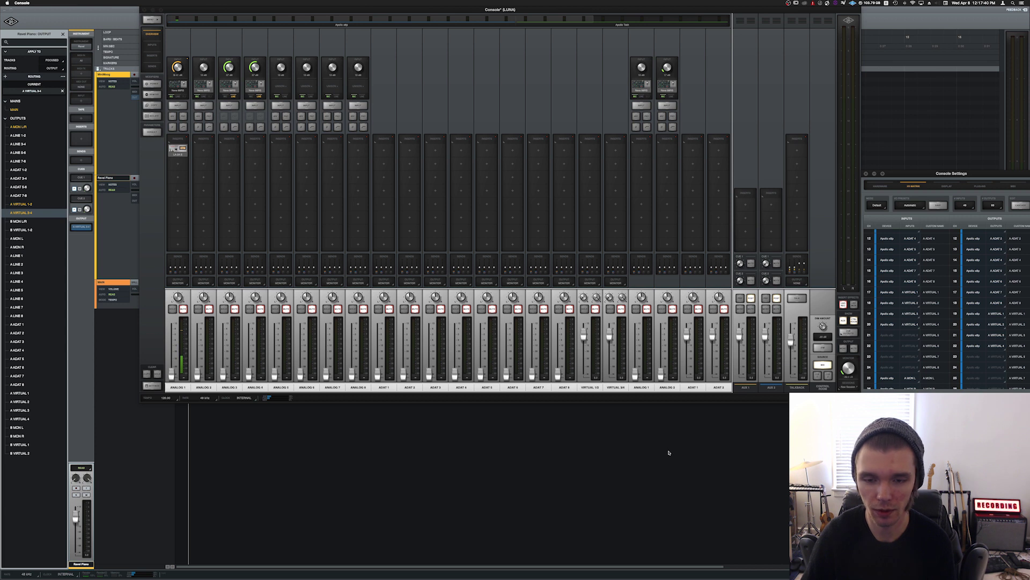
- Switch to Digital Performer and open the input bundles to examine the LUNA_MiniMoog and LUNA_RavelPiano assignments
key(super+Tab)
key(super+Tab)
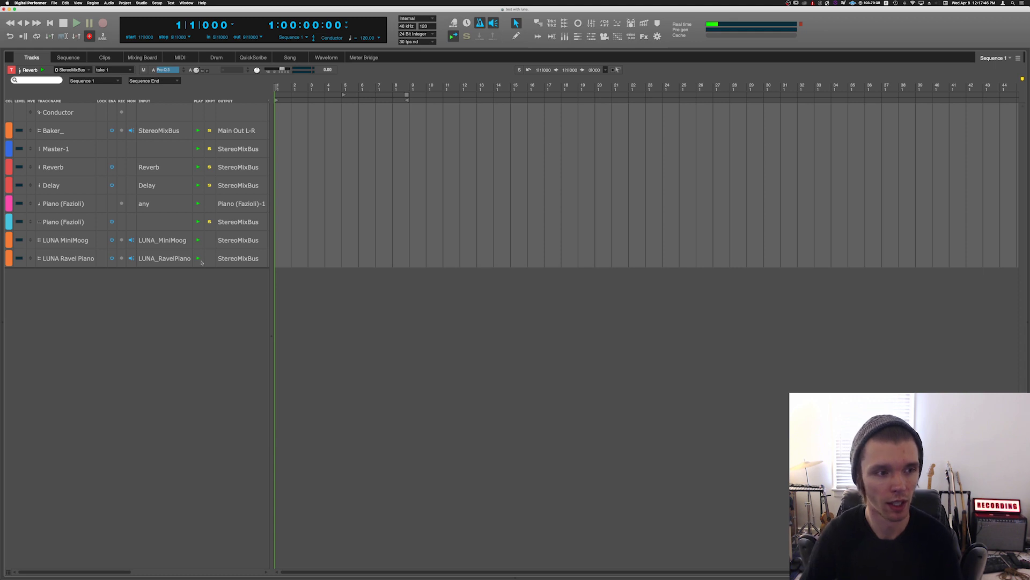
key(shift+u)
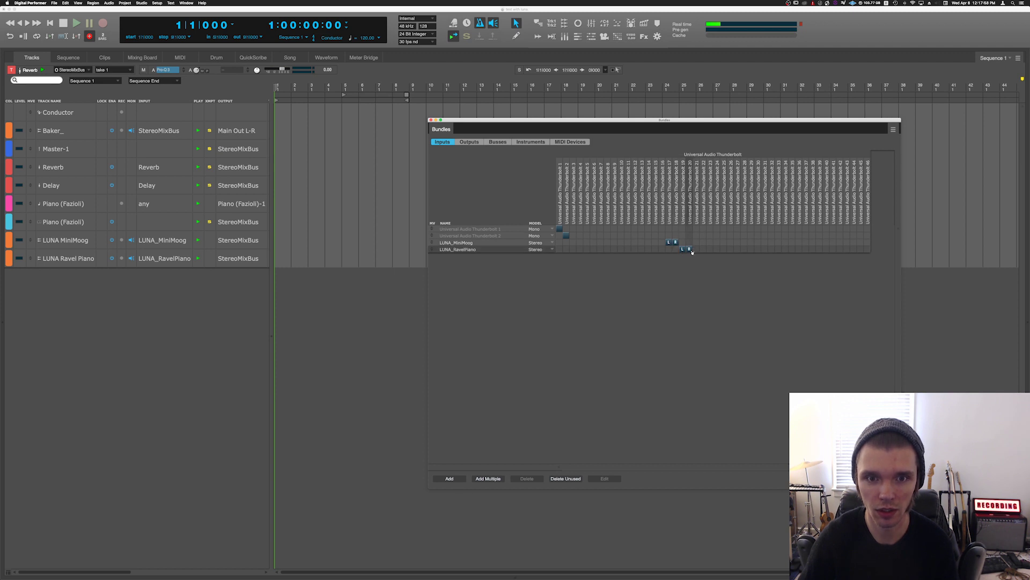
- Compare the Console I/O matrix with Digital Performer's input bundles, and close the Bundles window
key(super+Tab)
key(super+Tab)
key(super+shift+Tab)
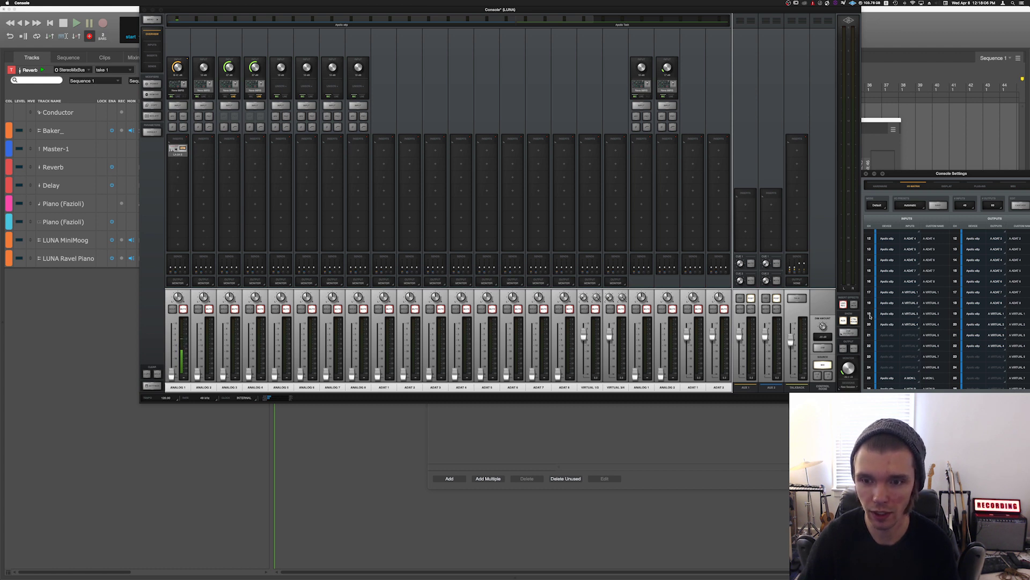
key(super+Tab)
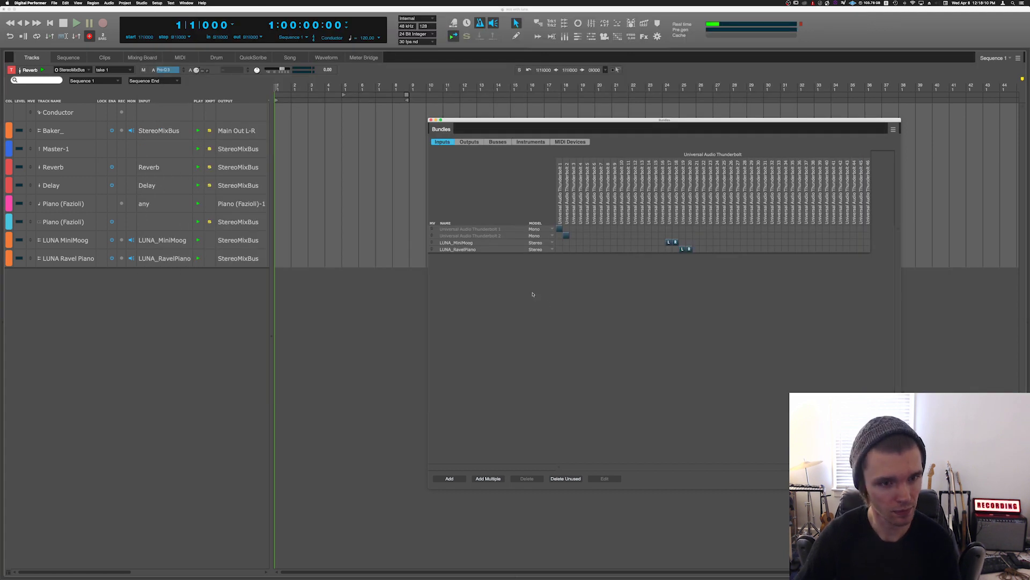
click(431, 120)
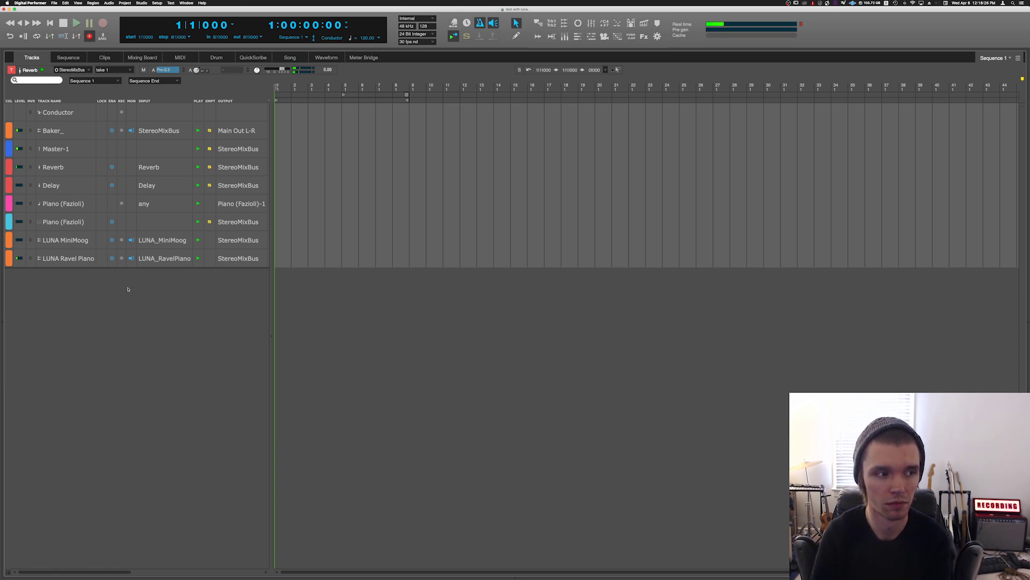
- Record-enable the LUNA Ravel Piano track and record a piano take of about five bars from the start
double_click(66, 258)
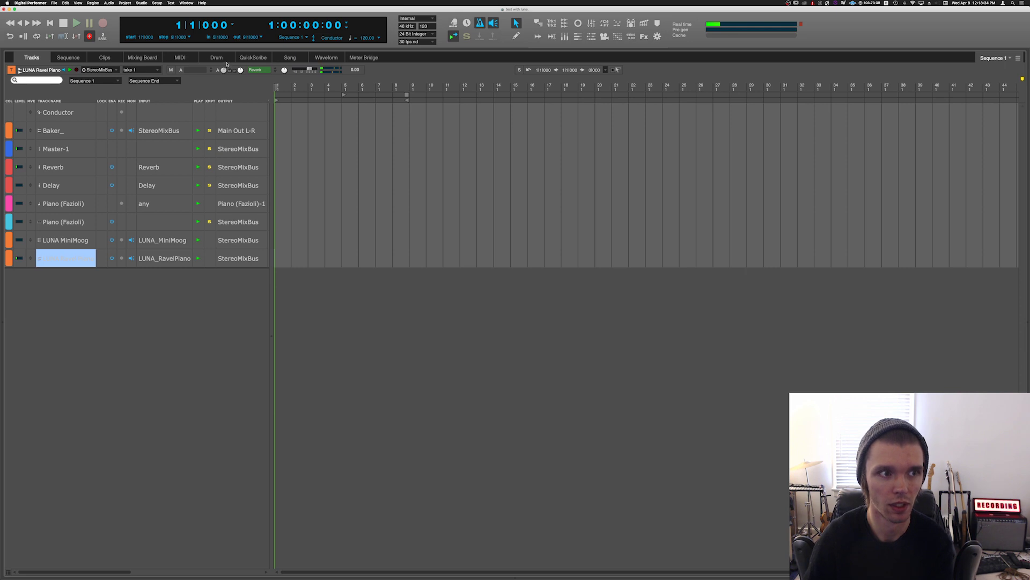
click(162, 273)
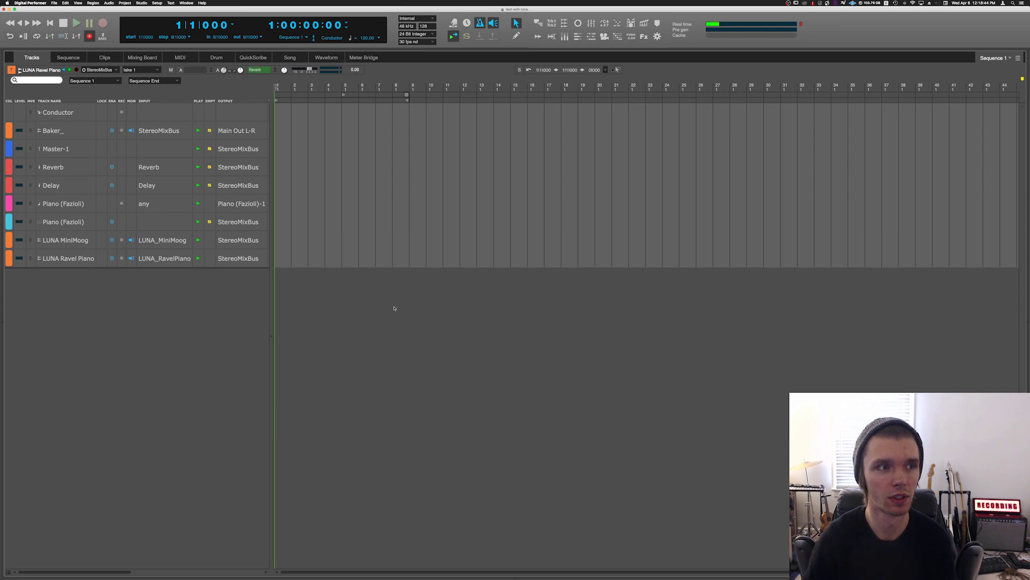
key(space)
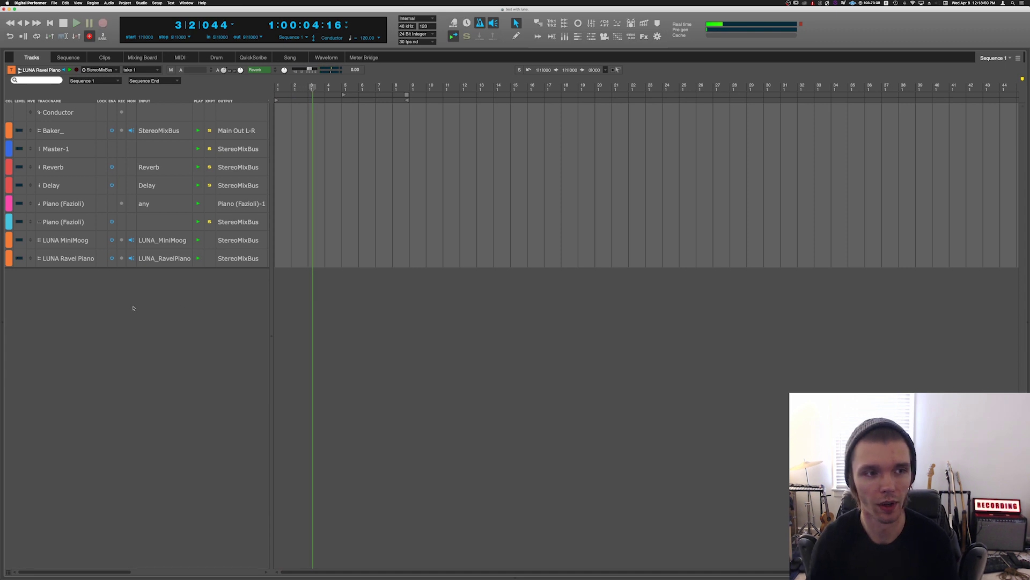
key(space)
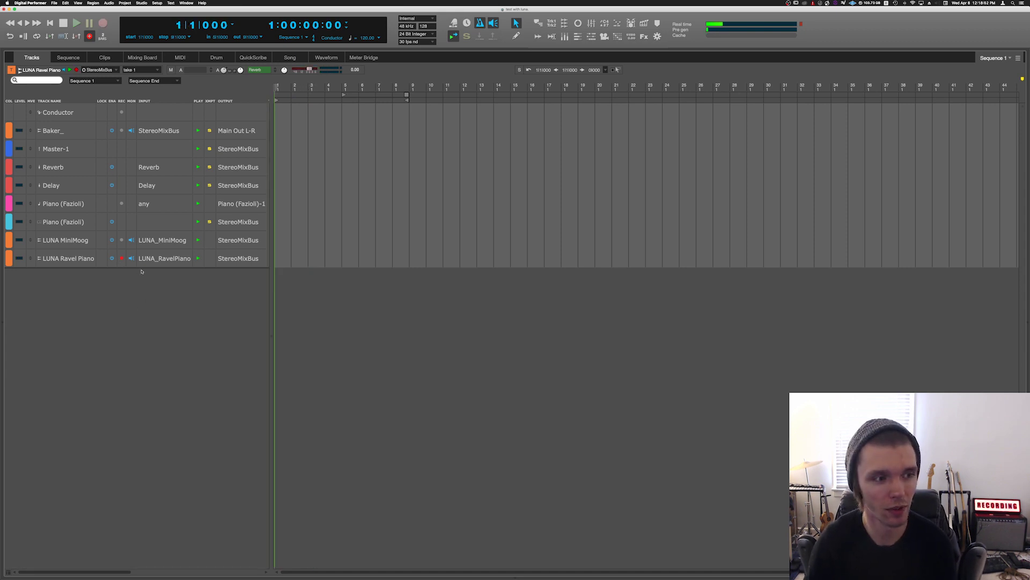
key(KP_3)
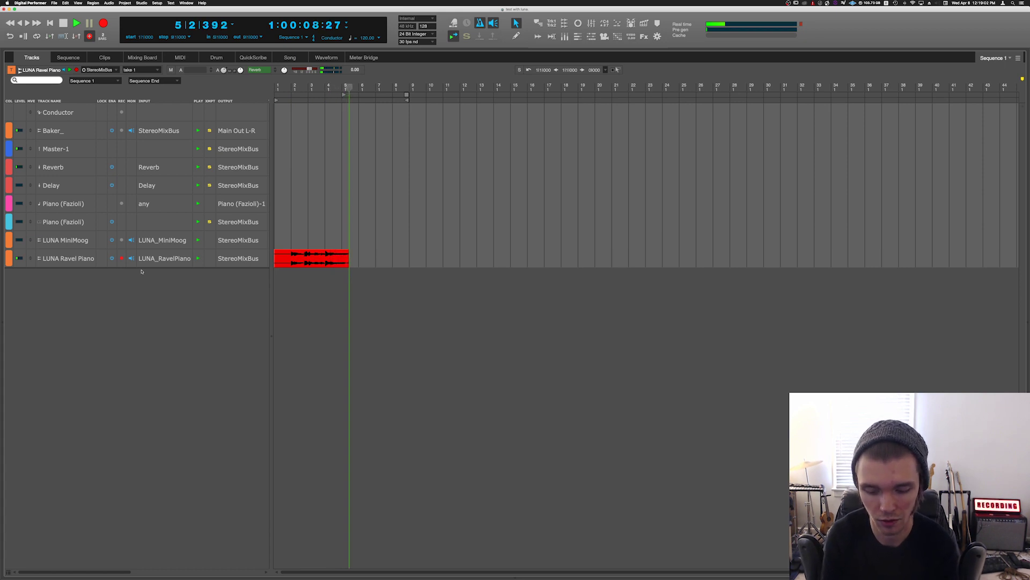
key(space)
- Turn off input monitoring on the LUNA Ravel Piano track and play the piano take back from the start
key(Return)
click(132, 258)
key(space)
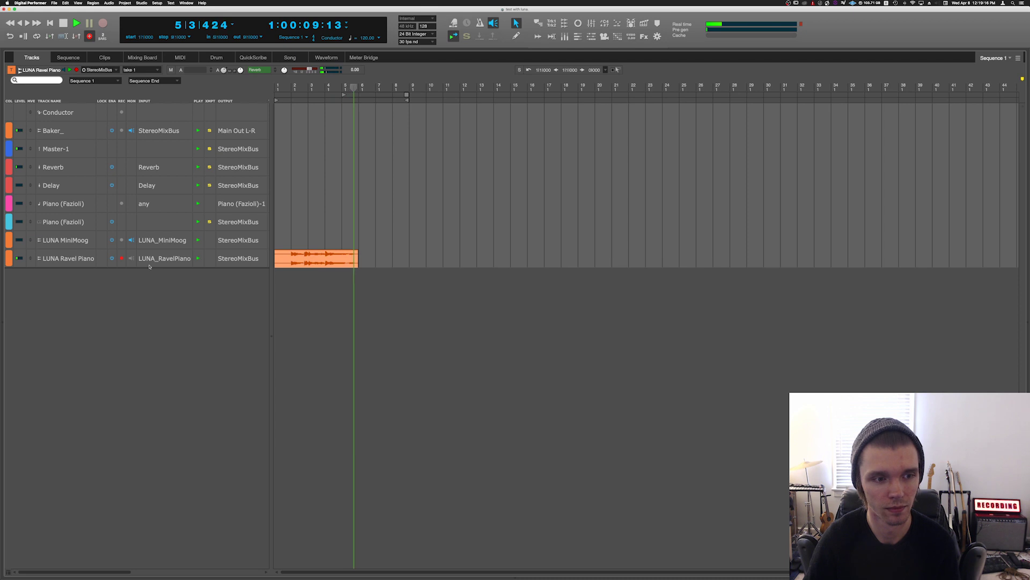
key(space)
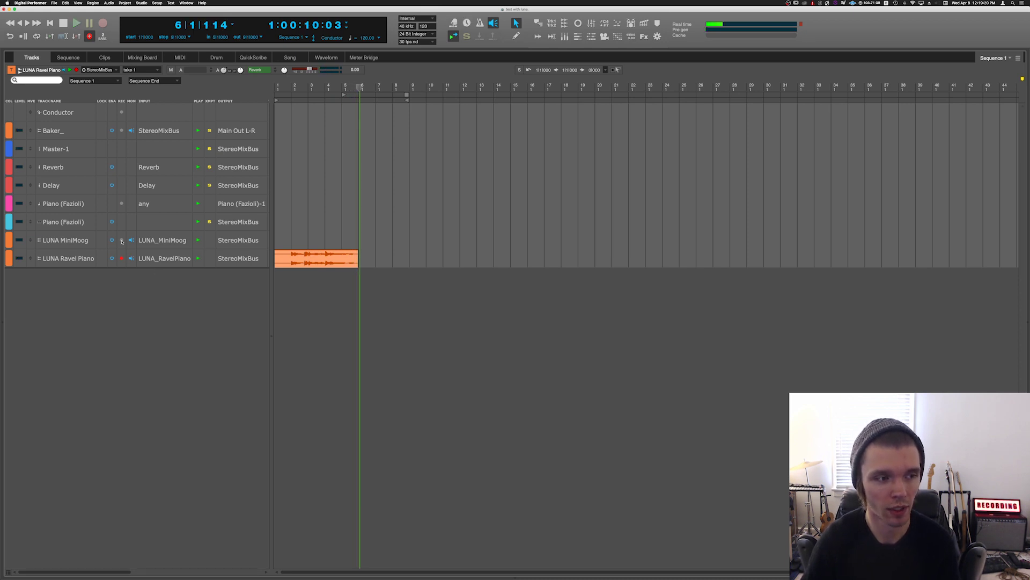
- Switch to LUNA and select the MiniMoog track for live playing
key(super+Tab)
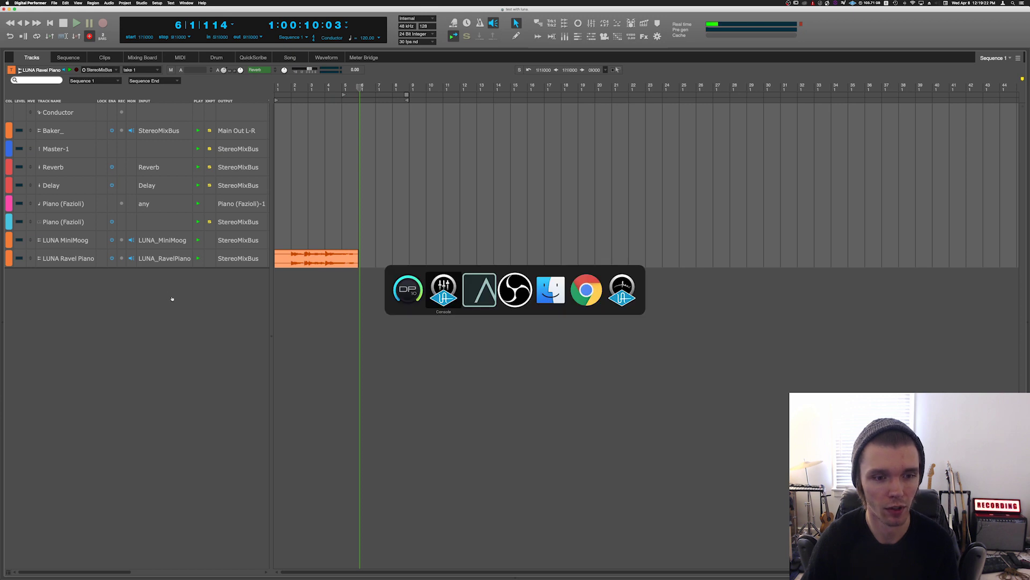
key(super+Tab)
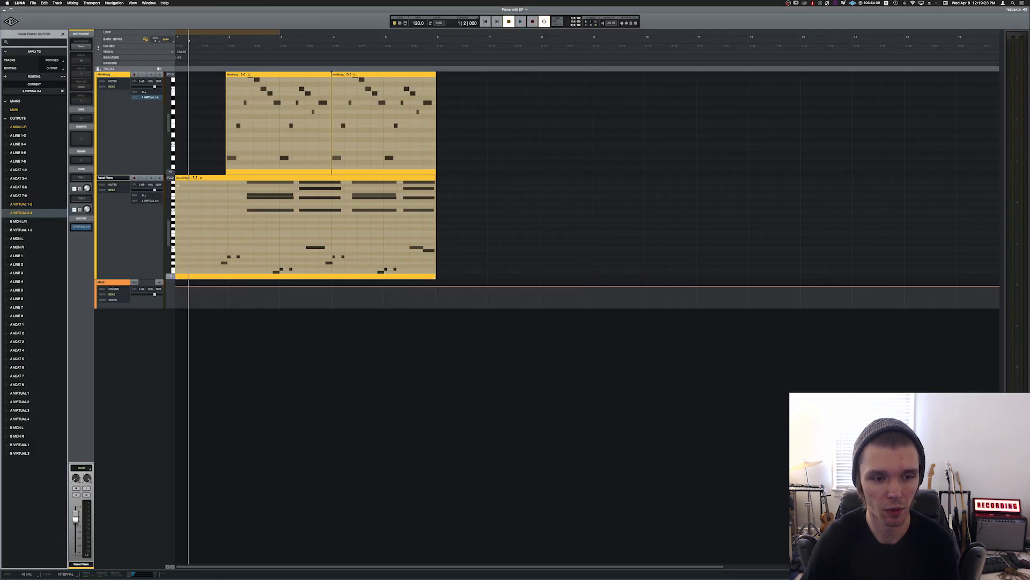
click(118, 75)
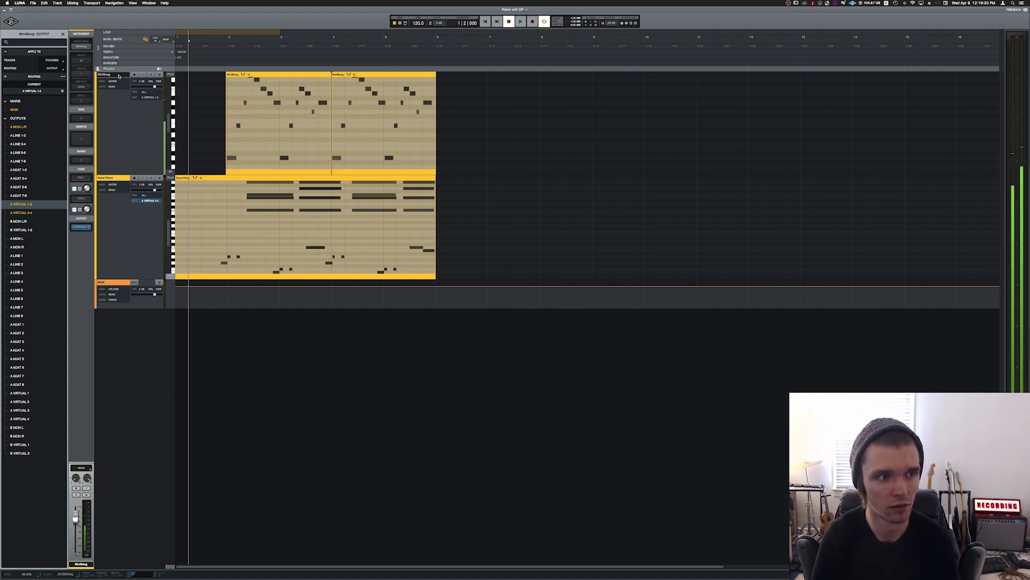
- In Digital Performer, record-enable the LUNA MiniMoog track and record a take of about five bars alongside the piano
key(super+Tab)
key(Return)
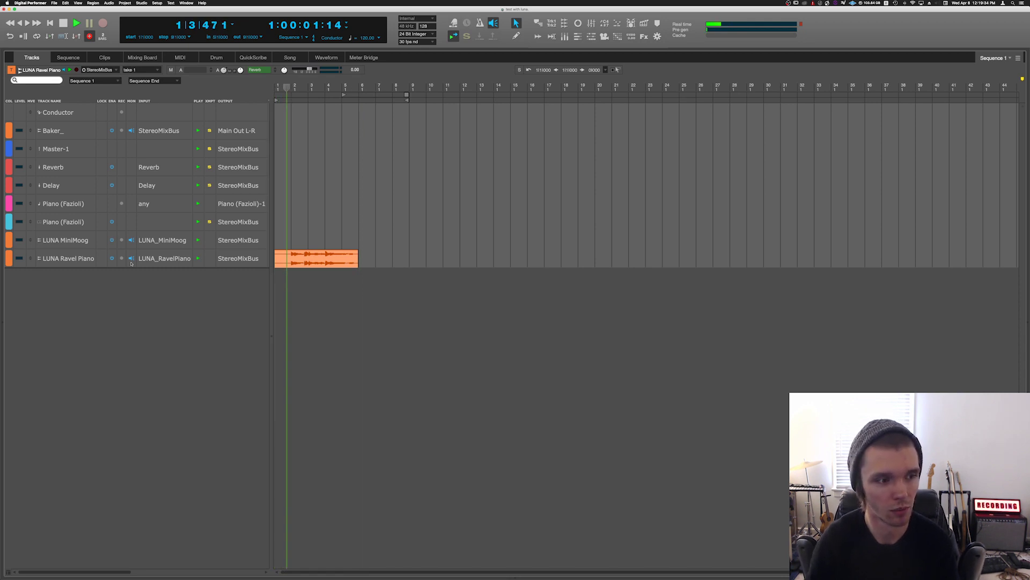
click(122, 240)
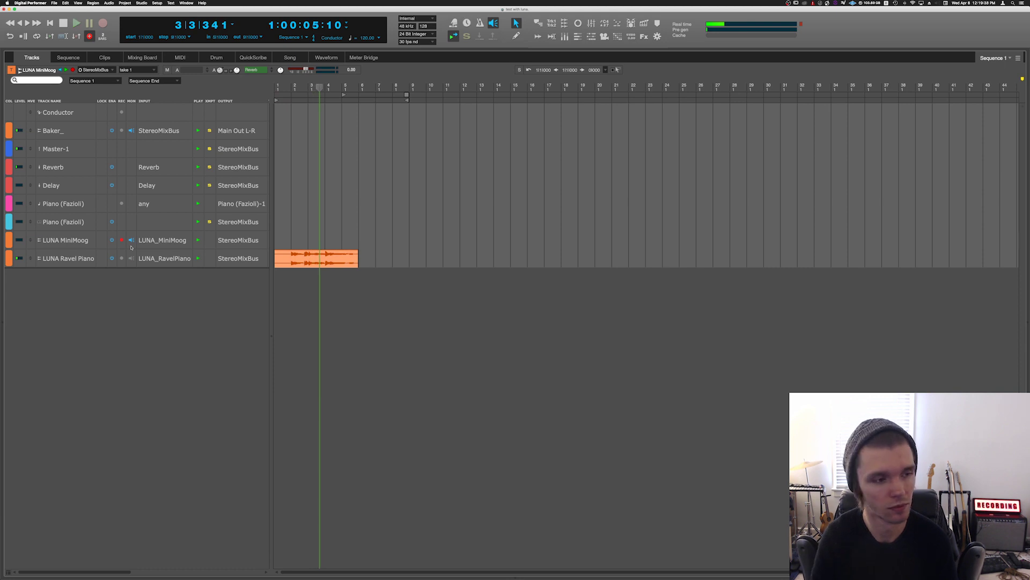
key(Return)
key(KP_3)
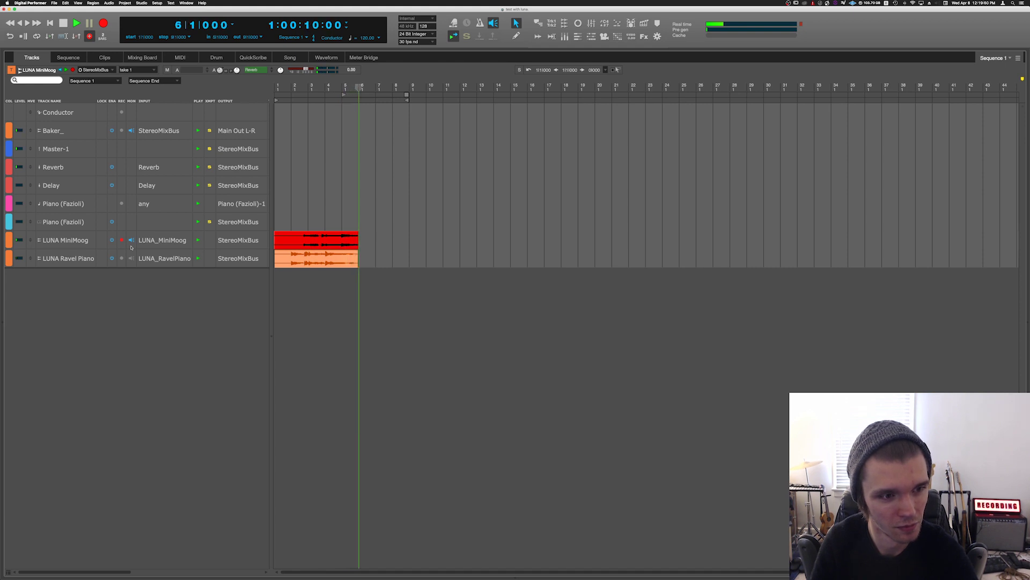
key(space)
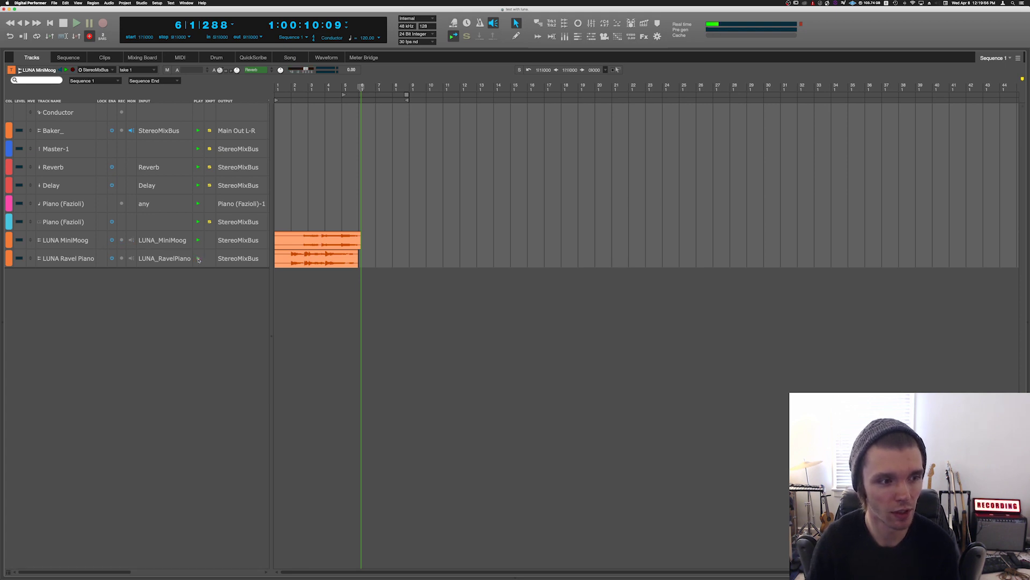
- Play both recorded takes back from the start, and delete them from the LUNA MiniMoog and LUNA Ravel Piano tracks
key(Return)
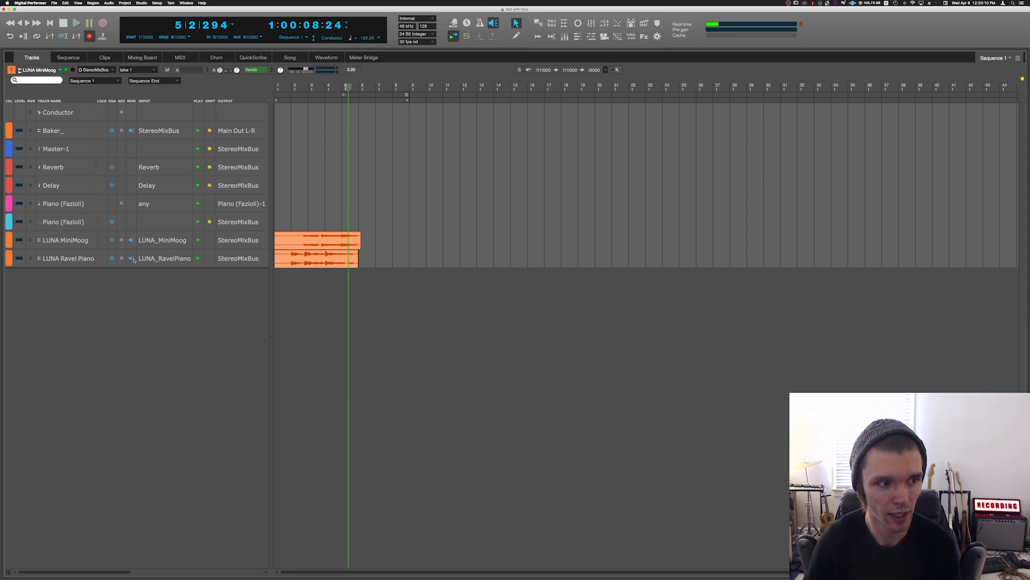
key(KP_0)
drag(381, 241, 275, 262)
key(Delete)
- Play the LUNA sequence from the beginning and check the incoming levels on both LUNA tracks in Digital Performer
key(super+Tab)
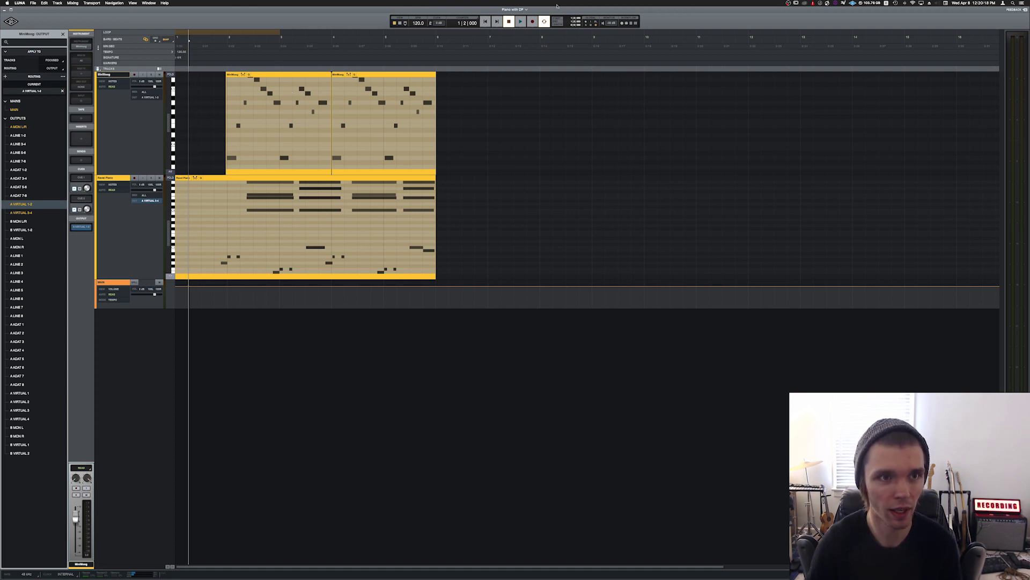
click(485, 22)
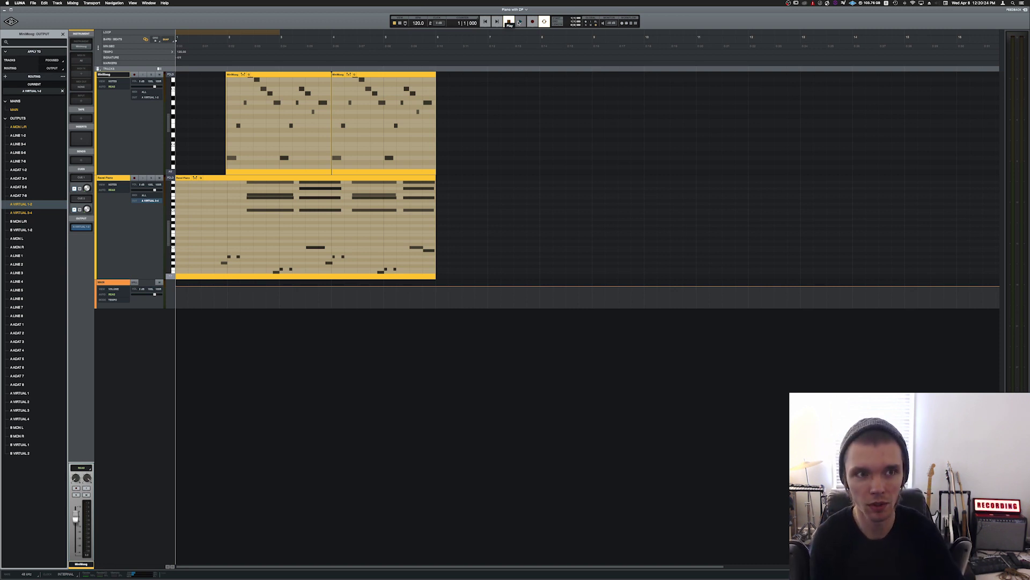
click(519, 22)
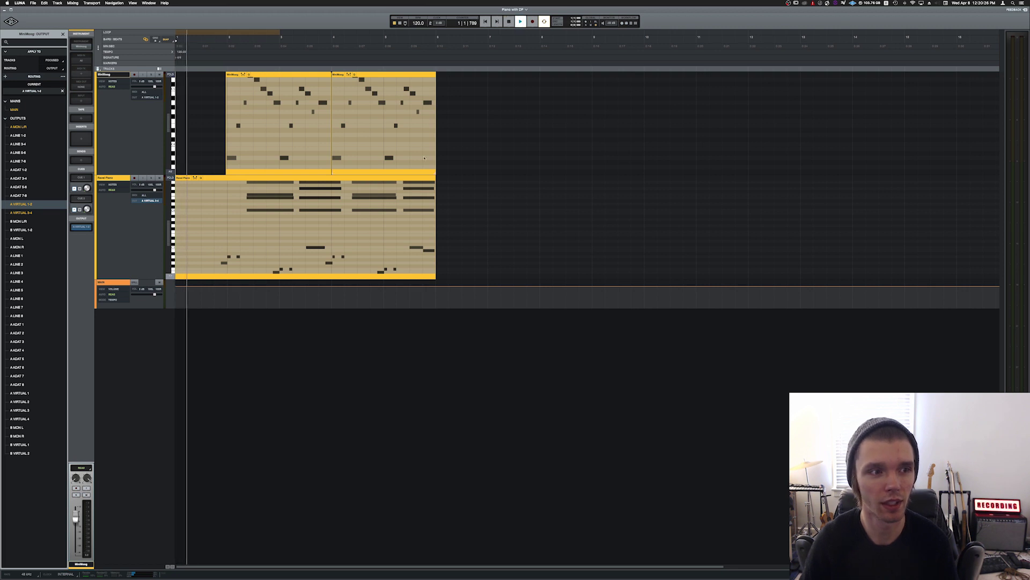
key(super+Tab)
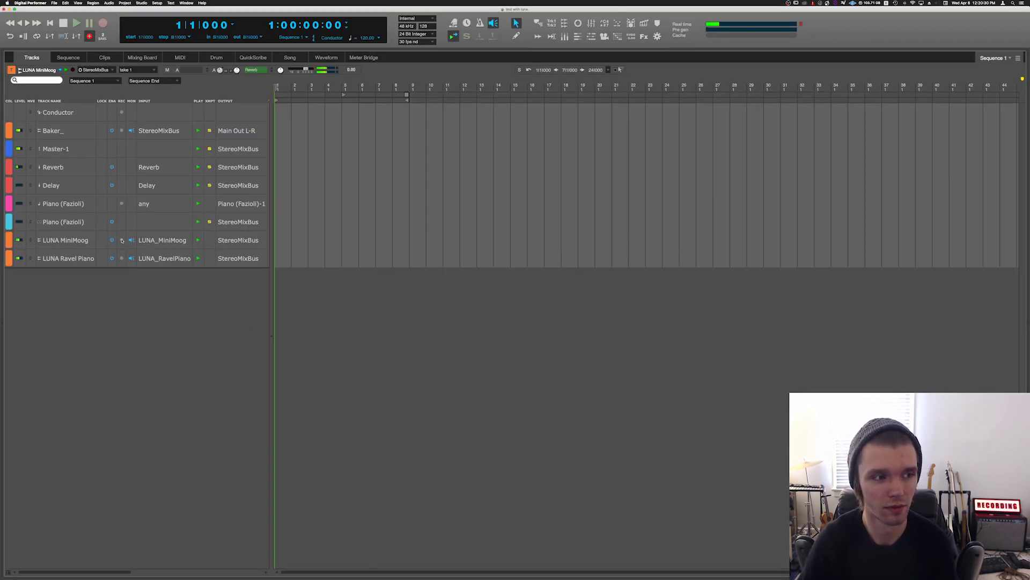
- Return to LUNA, stop and rewind the sequence, and restart its playback from the beginning
key(super+Tab)
key(space)
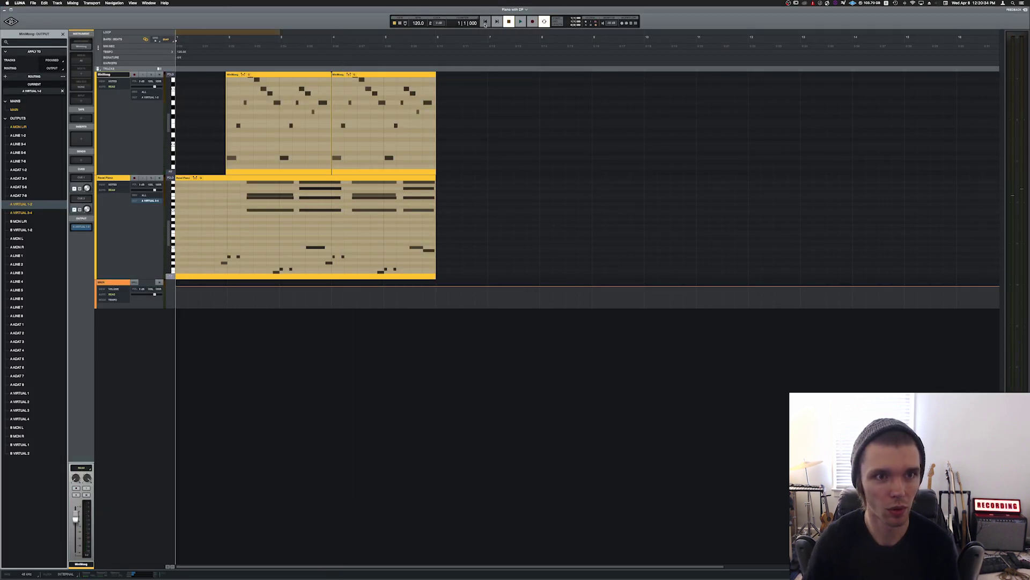
key(space)
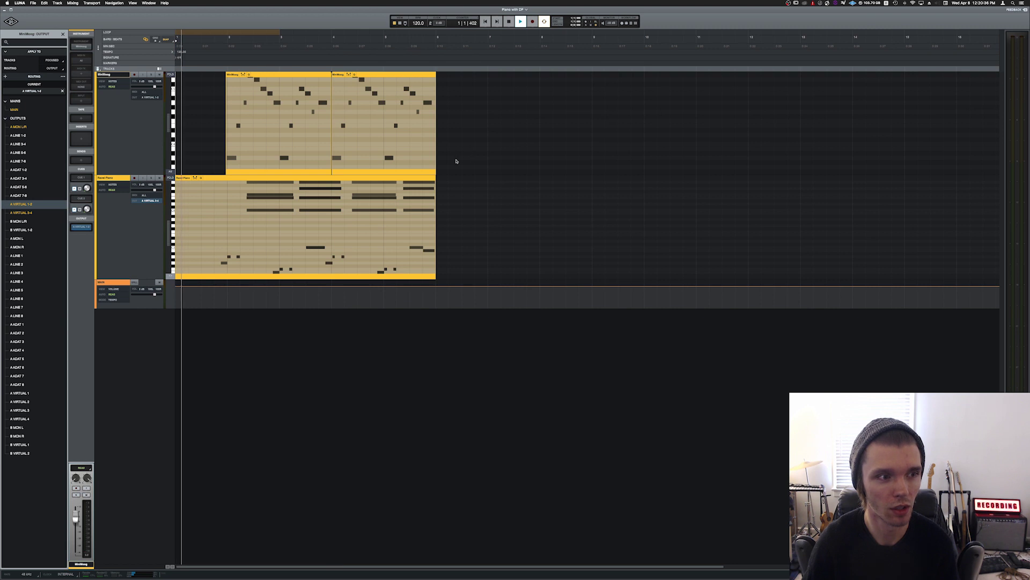
- Switch to Digital Performer, record about five bars of both LUNA tracks, and stop recording there and playback in LUNA
key(super+Tab)
key(space)
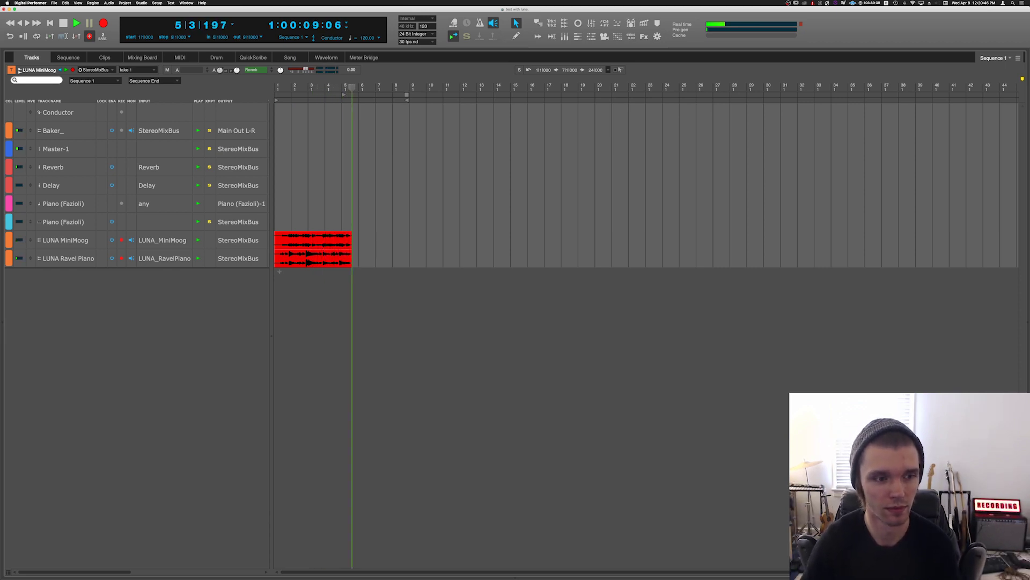
key(space)
key(super+Tab)
key(super+Tab)
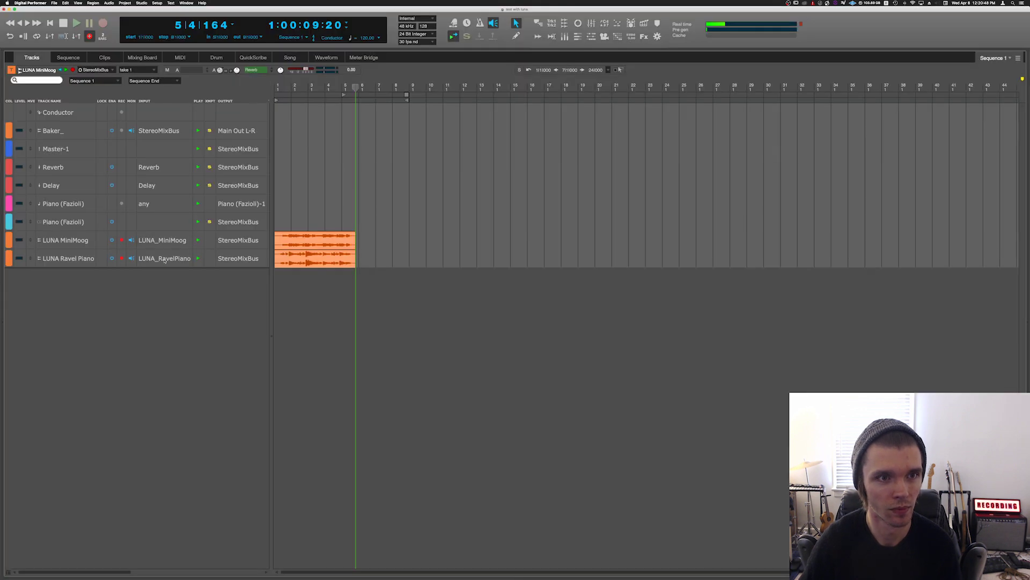
- Turn off record-enable and input monitoring on both LUNA tracks, and play the new takes back from the start
click(122, 257)
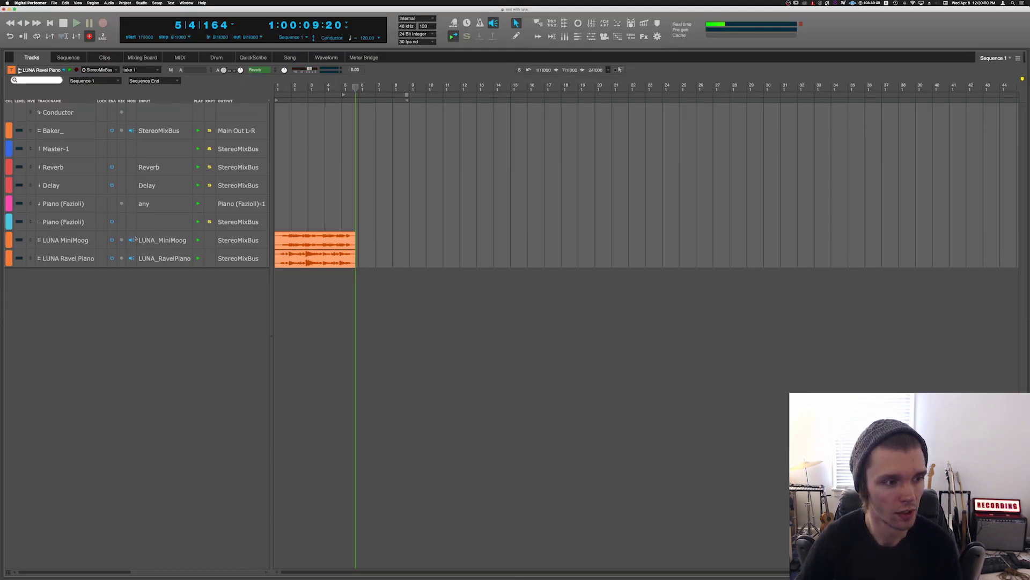
click(338, 240)
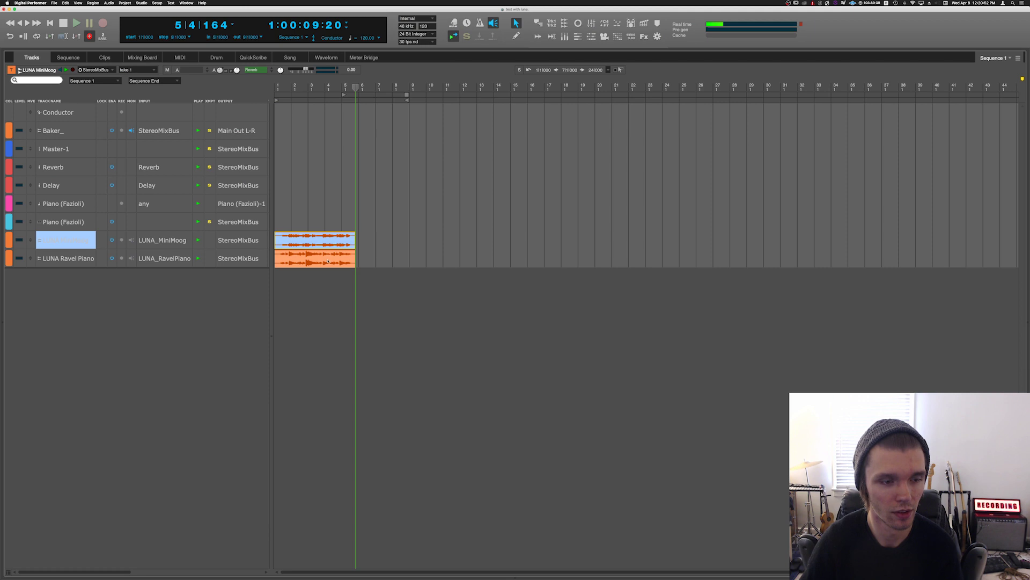
click(328, 260)
key(Return)
key(space)
key(super+bracketright)
key(super+bracketright)
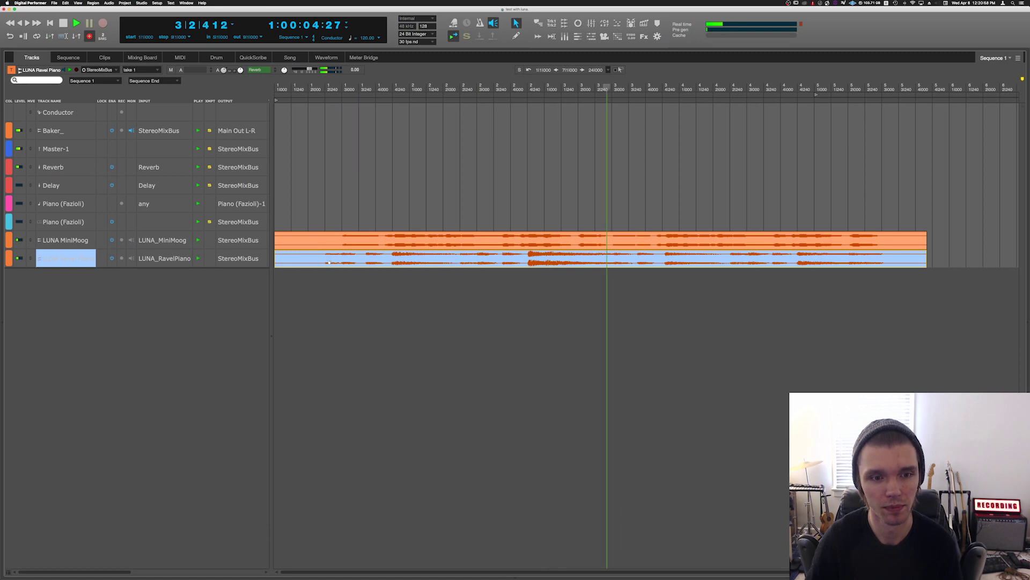
key(space)
key(Return)
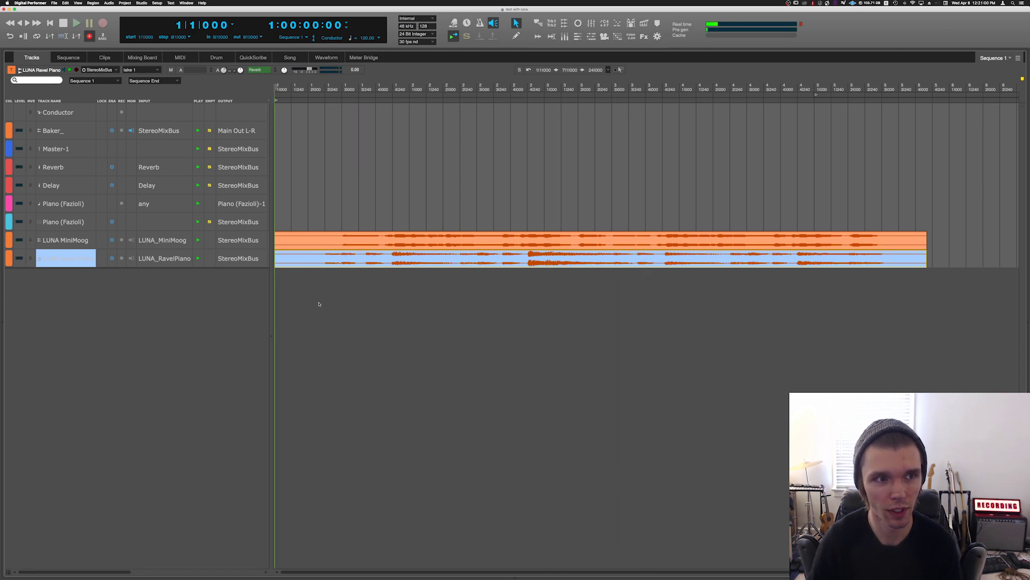
- Move both LUNA takes together half a beat forward on the timeline, and play them from the start against the metronome
click(364, 240)
shift+click(363, 258)
drag(357, 241, 365, 241)
key(space)
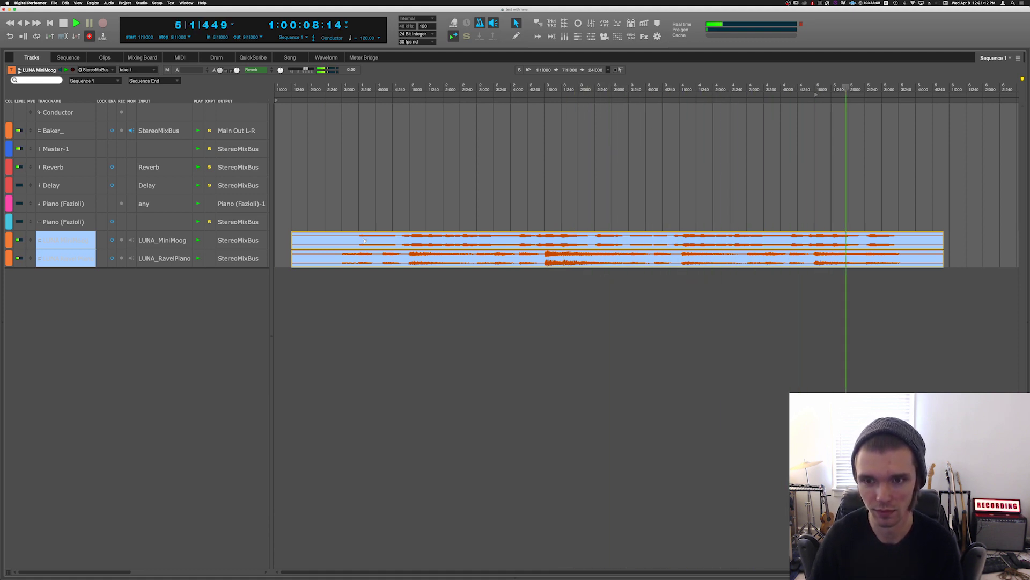
click(500, 379)
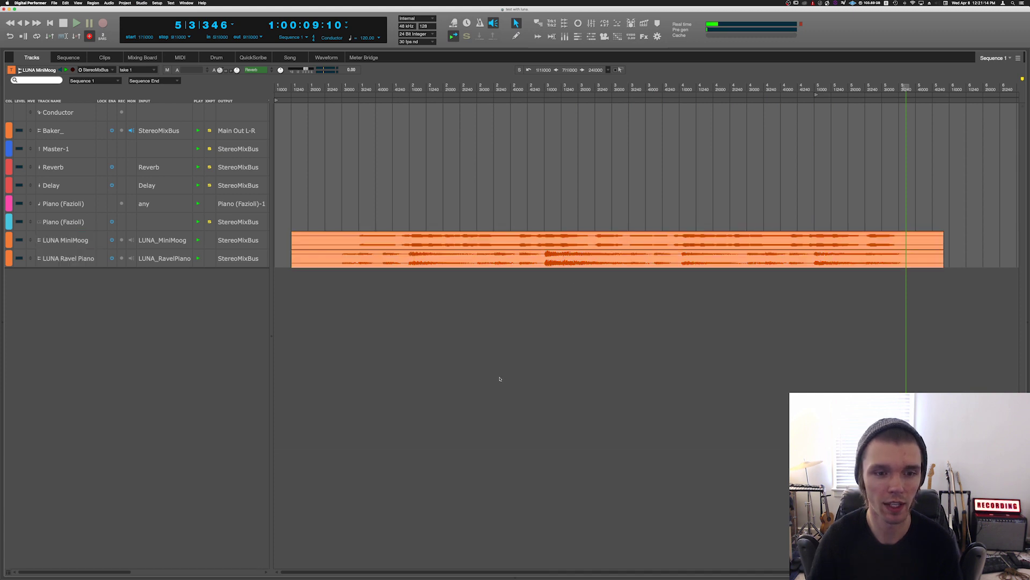
key(Return)
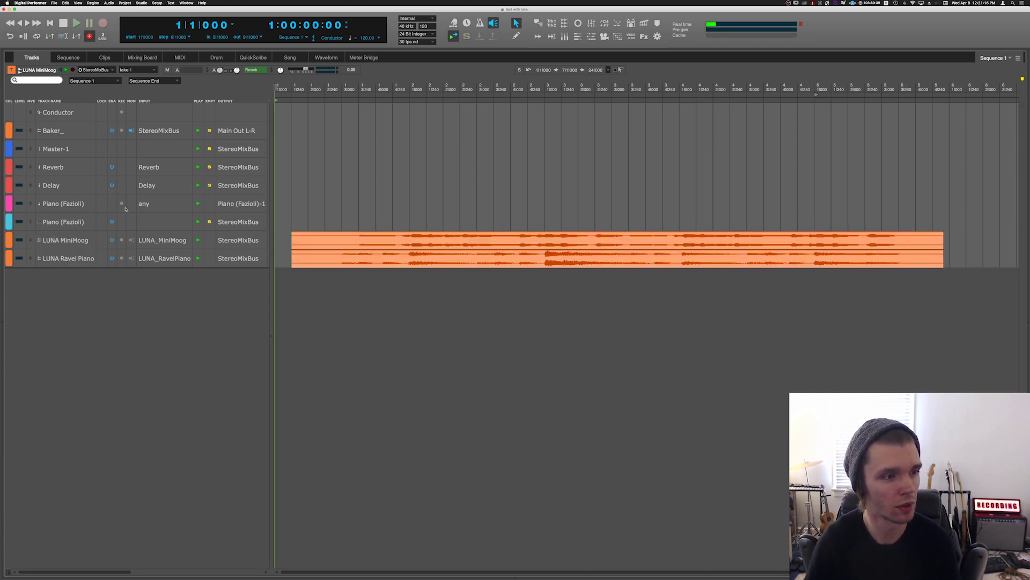
- Inspect the Ravel Piano and MiniMoog output routing in LUNA, and compare it with the LUNA track inputs in Digital Performer
key(super+Tab)
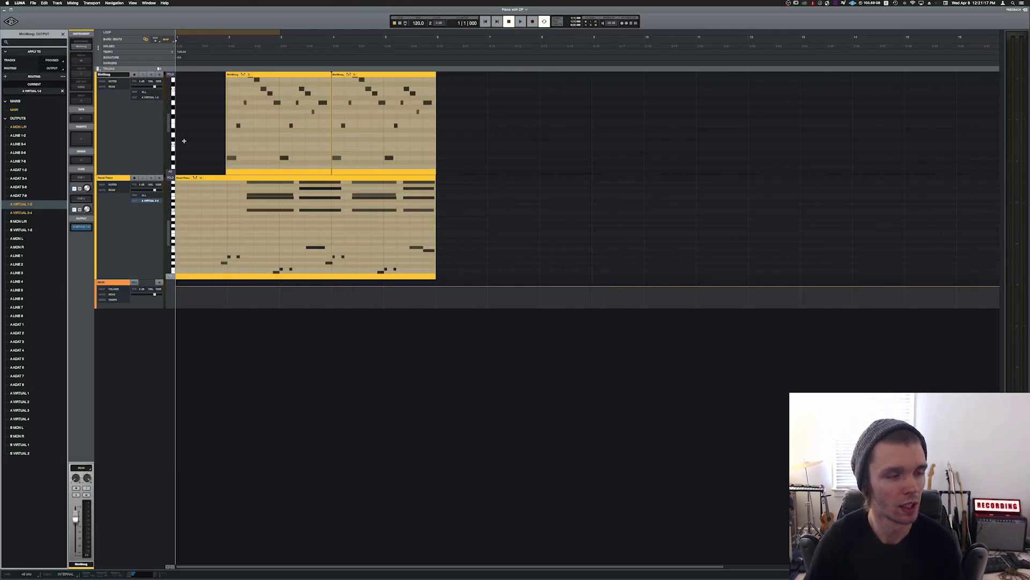
click(115, 179)
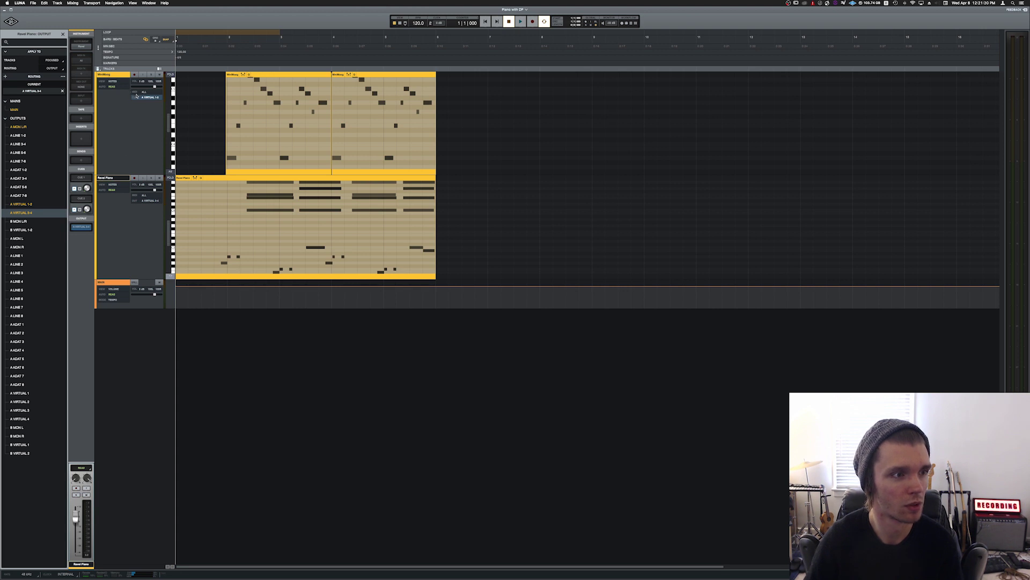
click(117, 76)
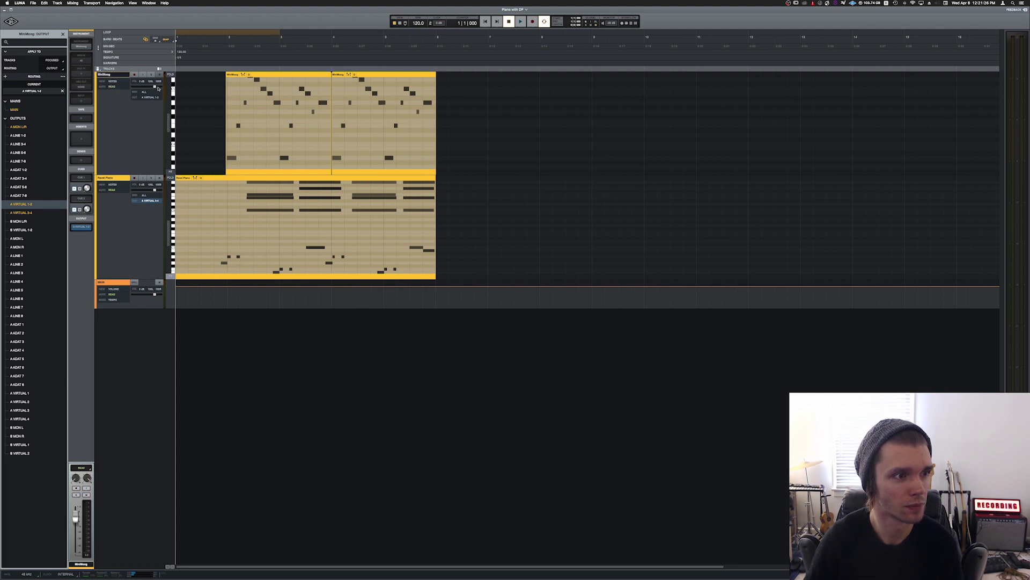
key(super+Tab)
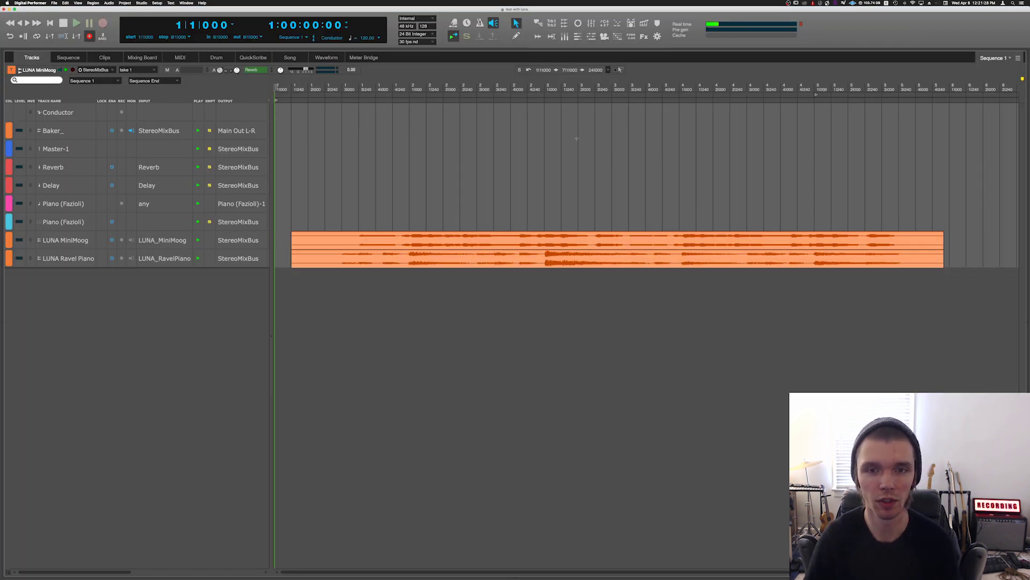
click(575, 135)
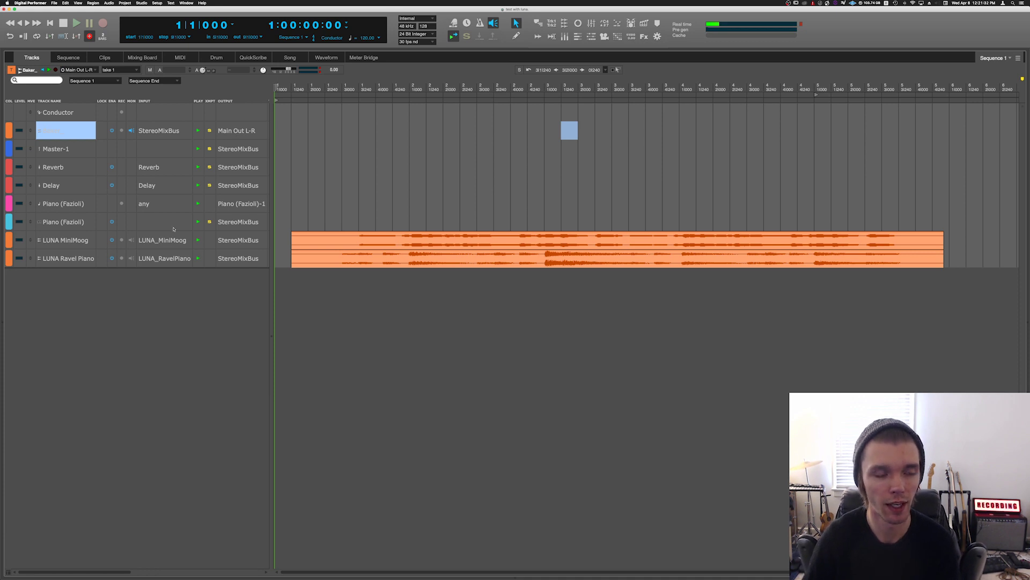
click(486, 371)
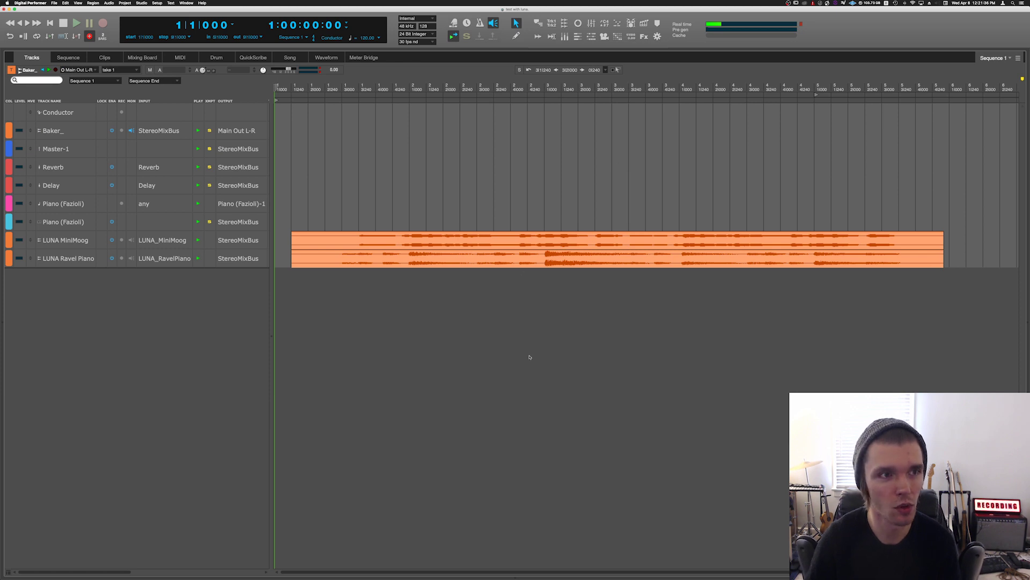
key(super+Tab)
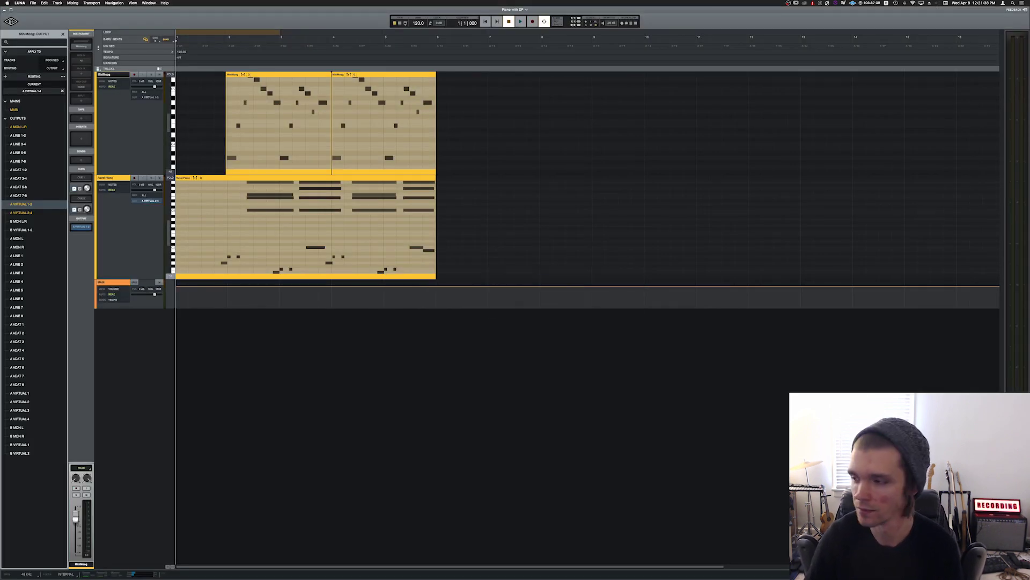